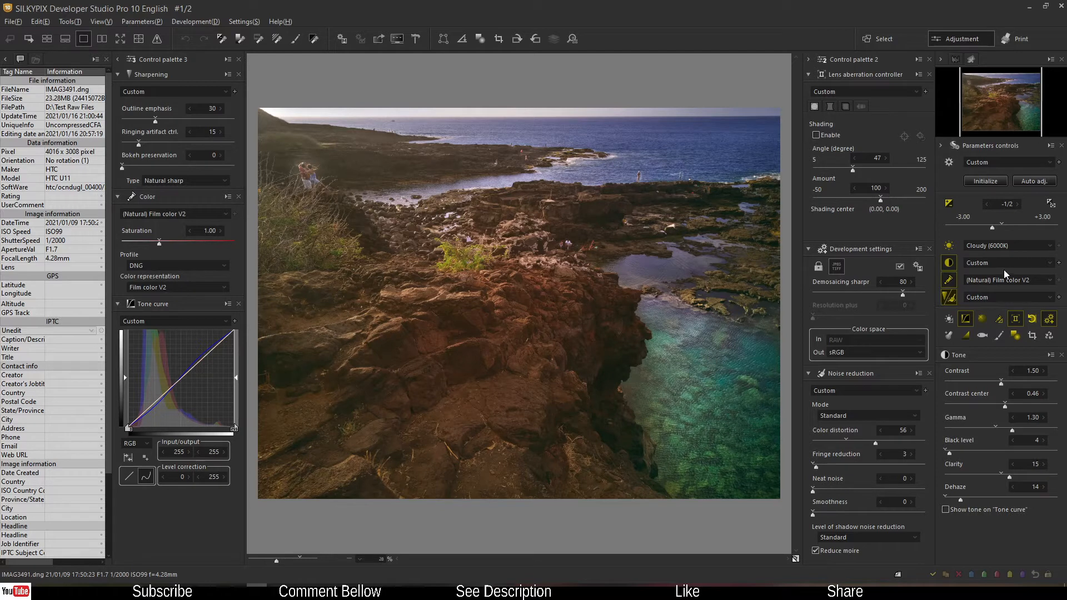
# Step: View the folder tree, return to the file information, and collapse that pane
pyautogui.click(35, 59)
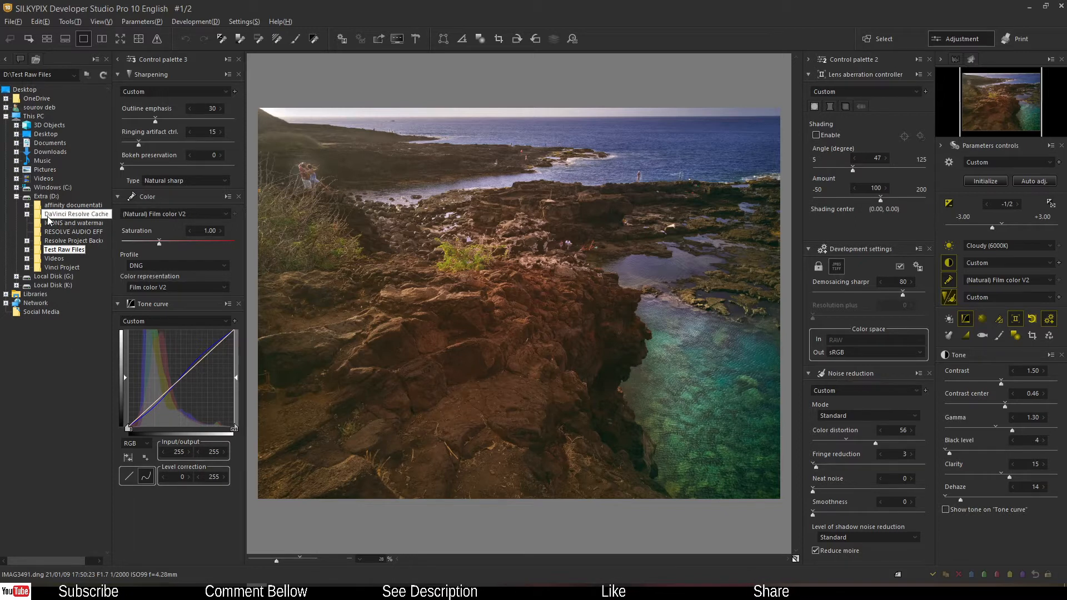
pyautogui.click(19, 58)
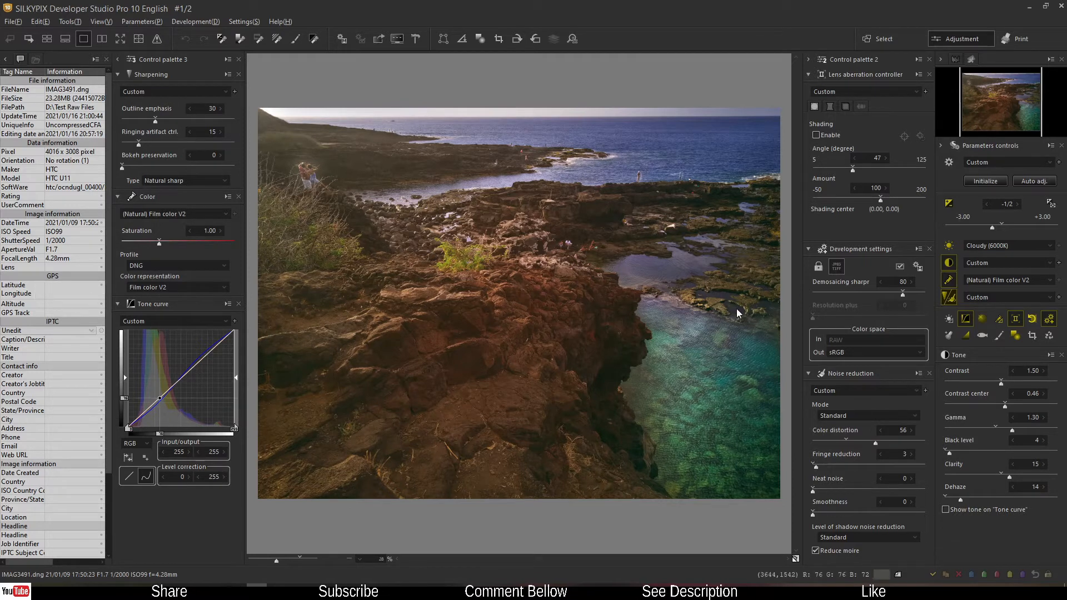
pyautogui.click(5, 59)
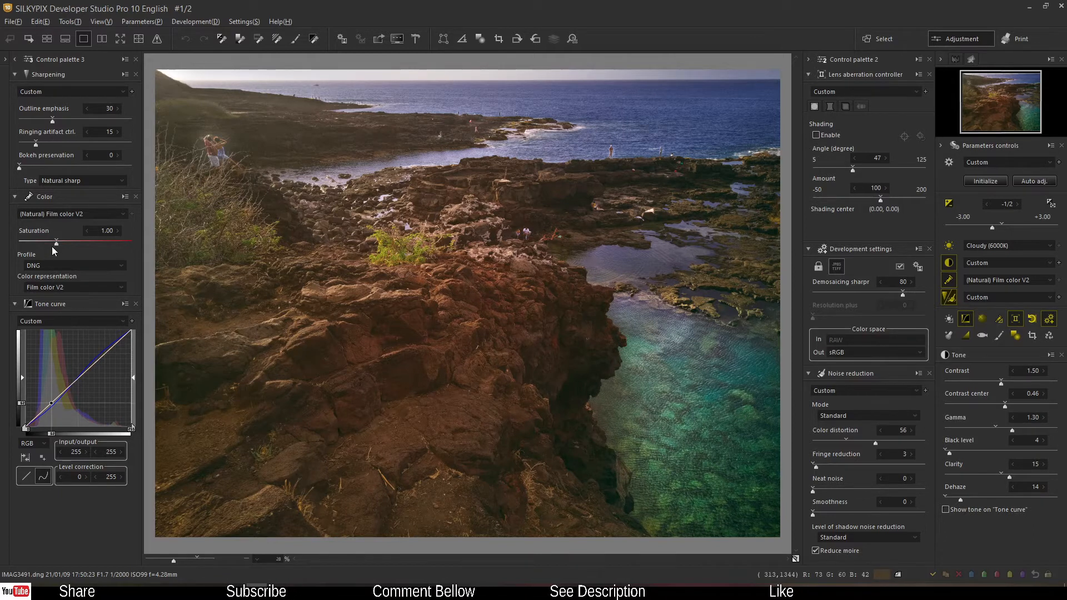
# Step: Collapse control palettes 3 and 2 to enlarge the preview, and expand both again
pyautogui.click(14, 58)
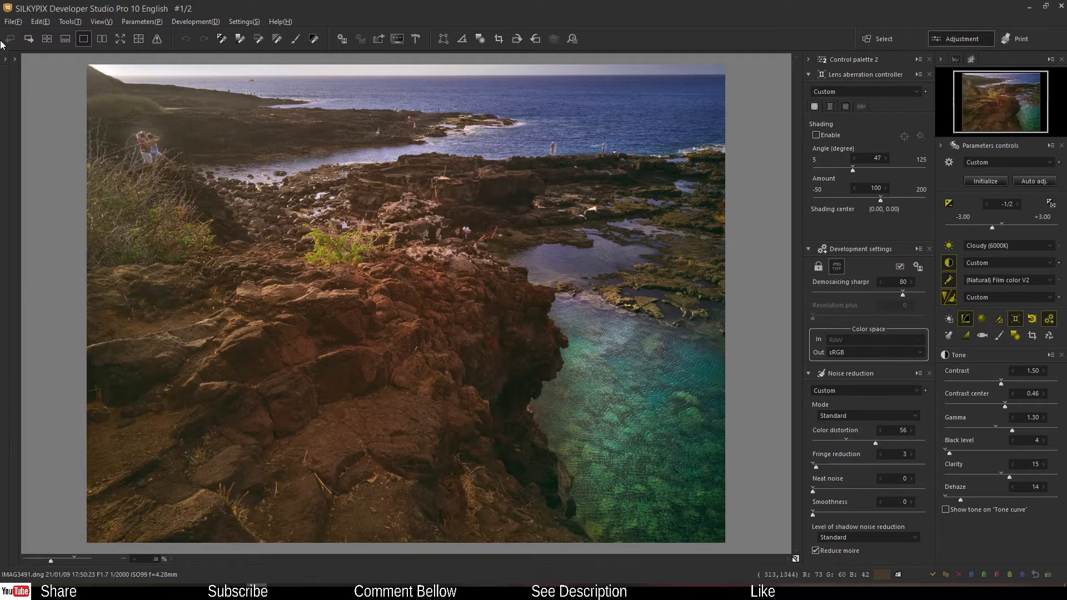
pyautogui.click(15, 59)
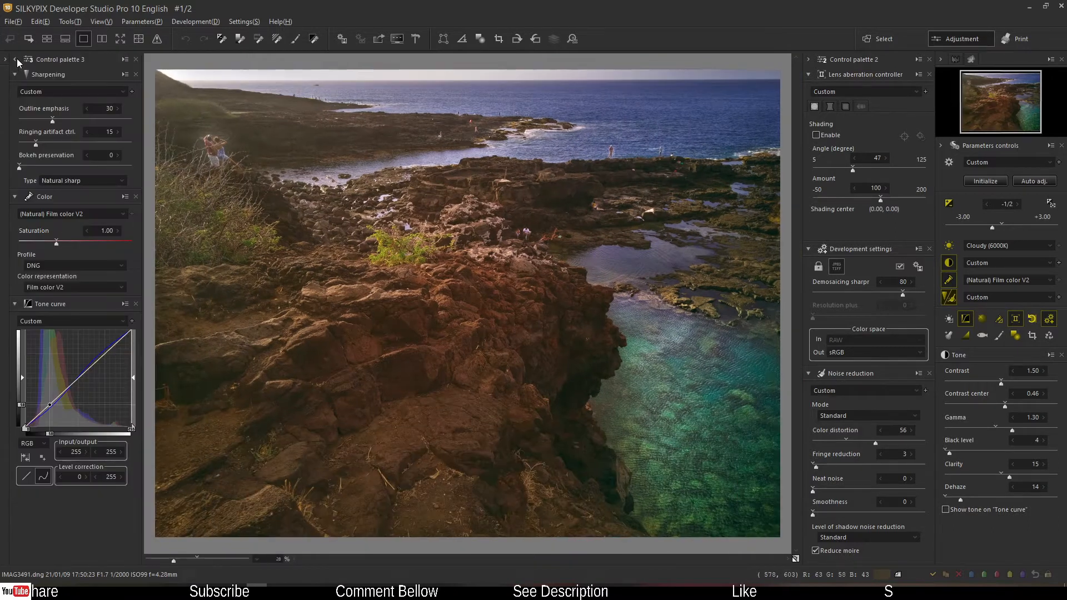
pyautogui.click(15, 58)
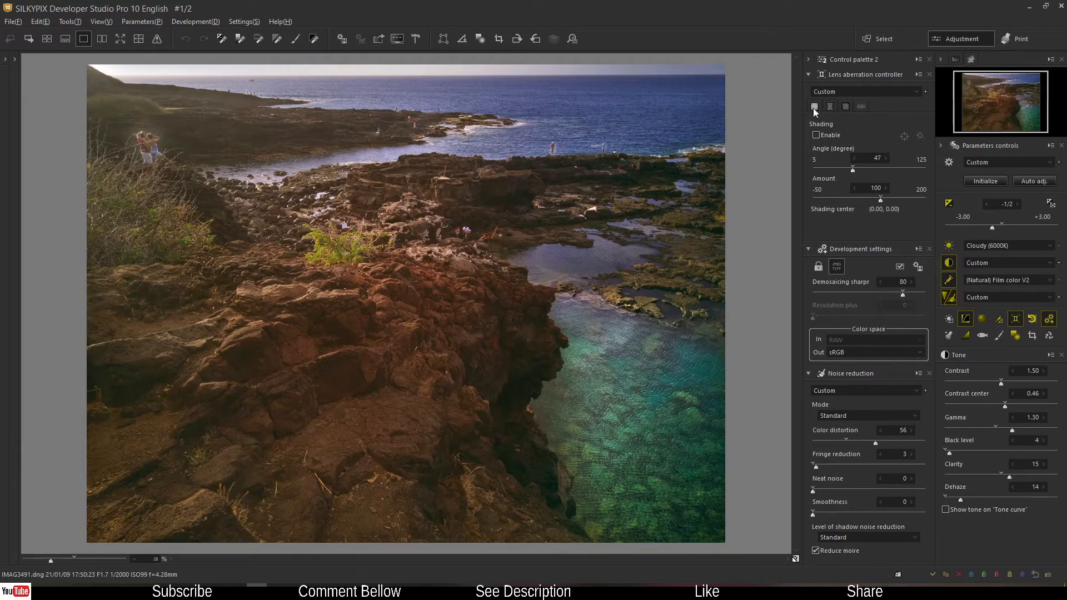
pyautogui.click(809, 60)
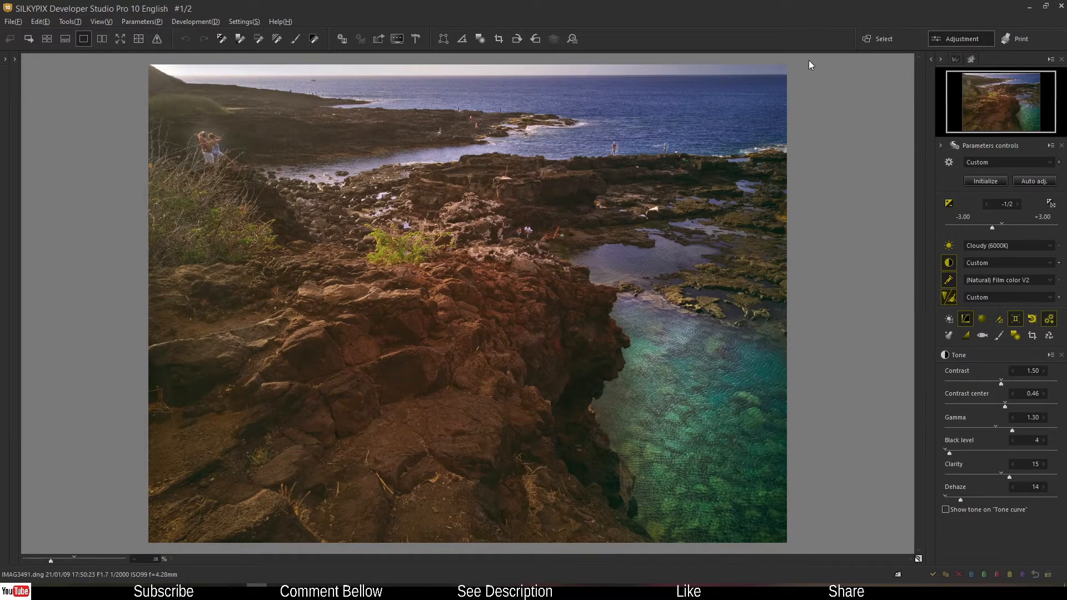
pyautogui.click(930, 60)
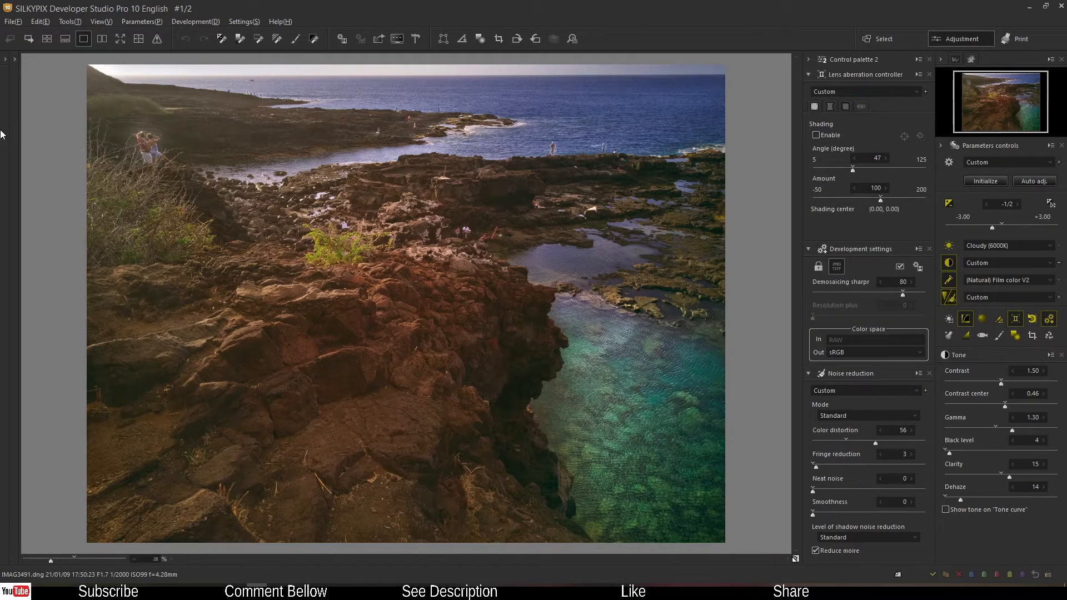
pyautogui.click(14, 59)
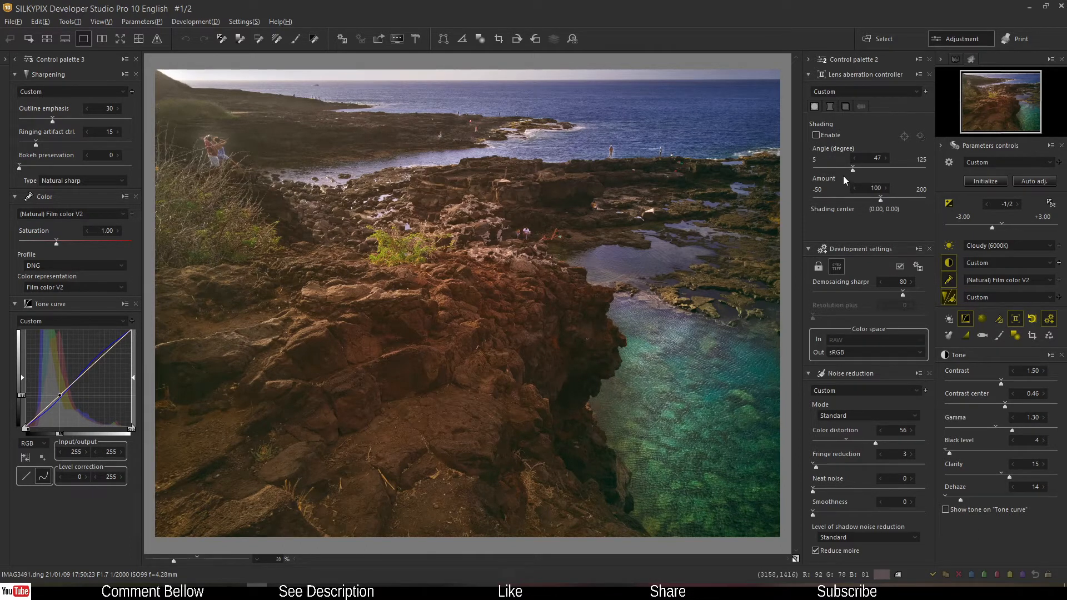
# Step: Open the White balance controls as a floating window and close them again
pyautogui.click(954, 248)
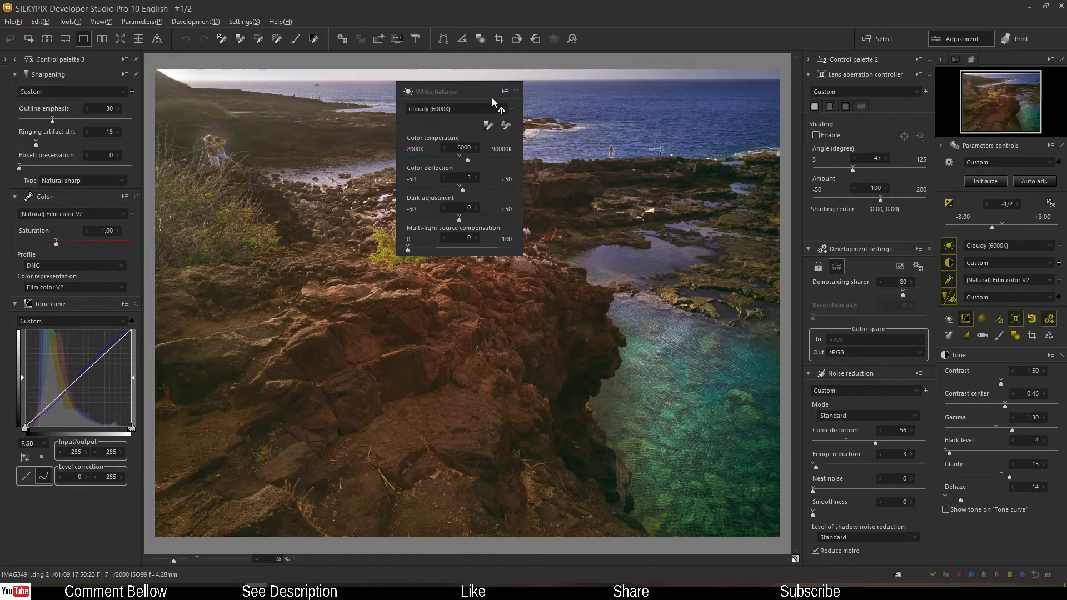
pyautogui.click(516, 92)
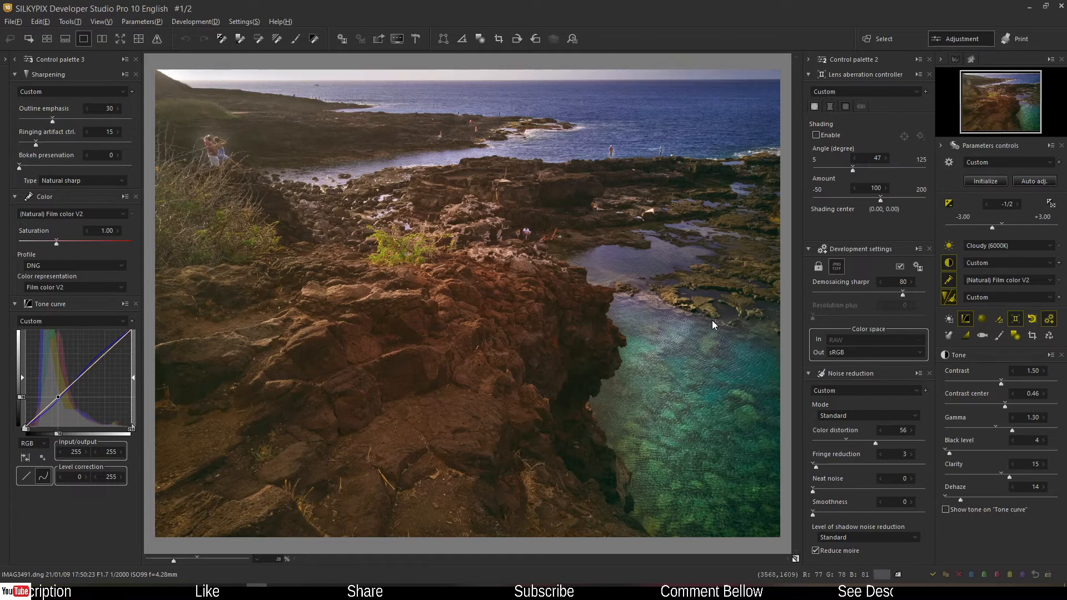
# Step: Make the Tone curve a floating window and place it back on control palette 3
pyautogui.click(124, 308)
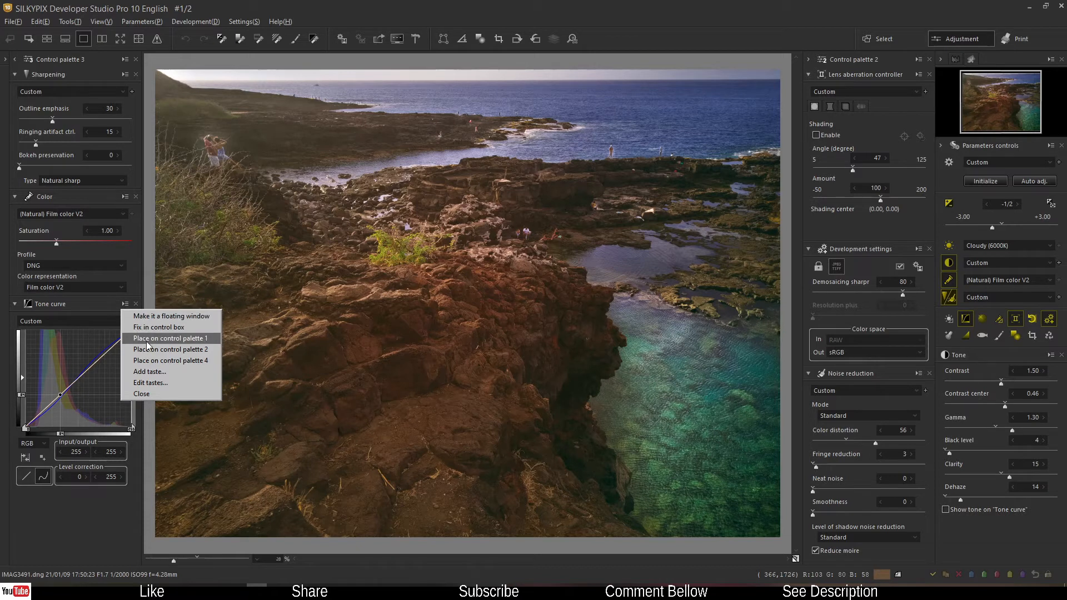
pyautogui.click(146, 316)
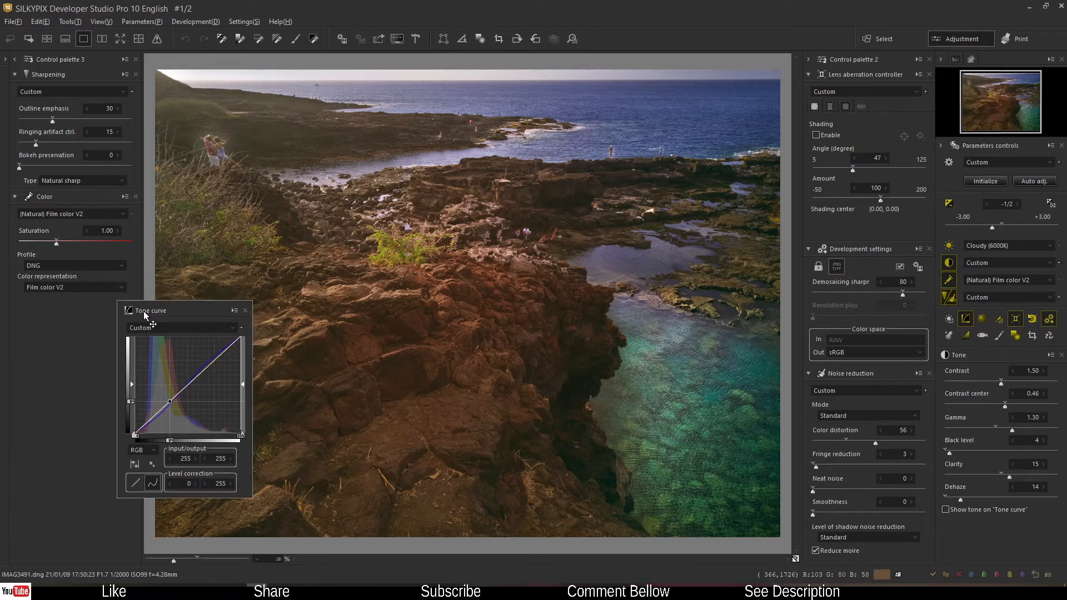
pyautogui.click(234, 311)
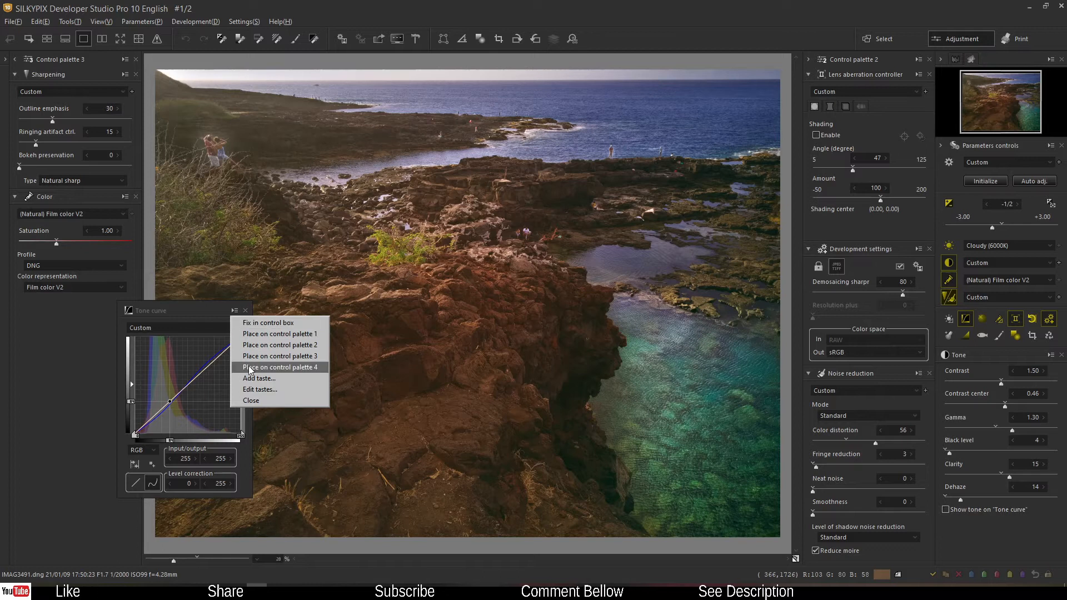
pyautogui.click(250, 357)
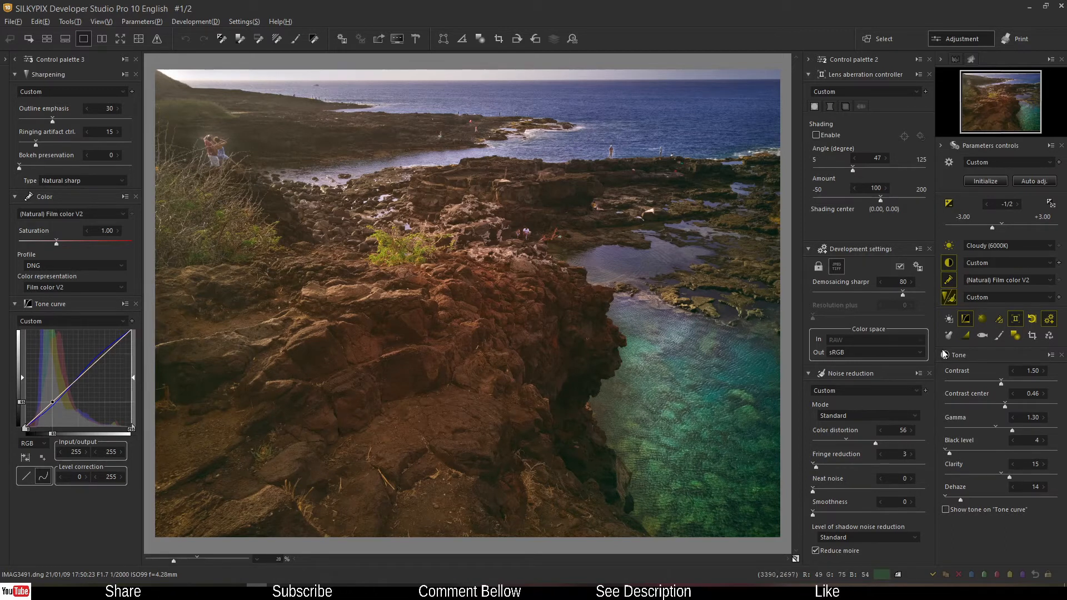
pyautogui.click(920, 376)
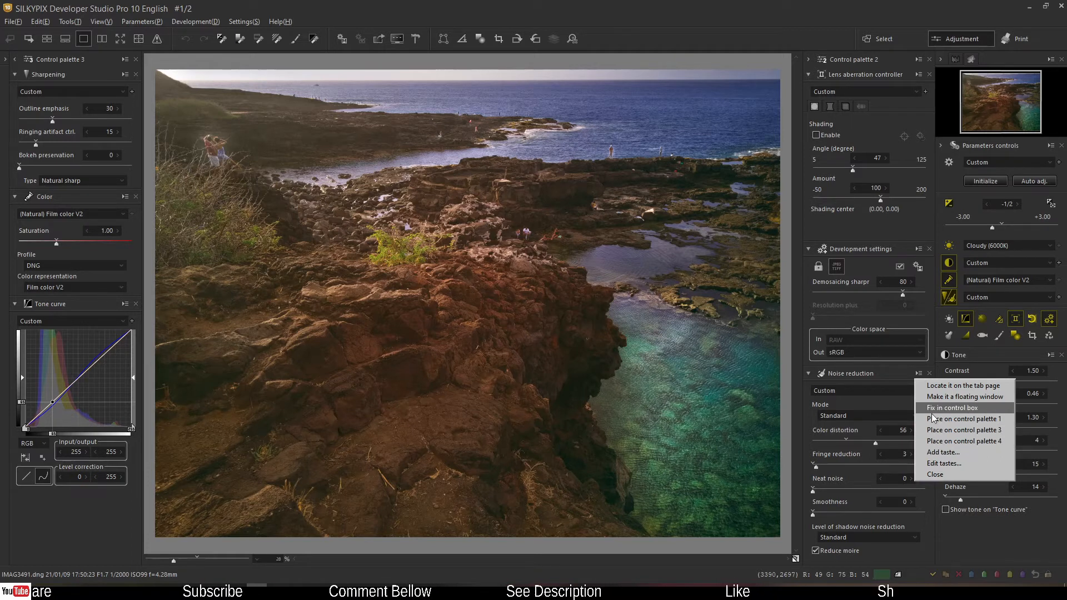
pyautogui.click(919, 375)
pyautogui.click(919, 376)
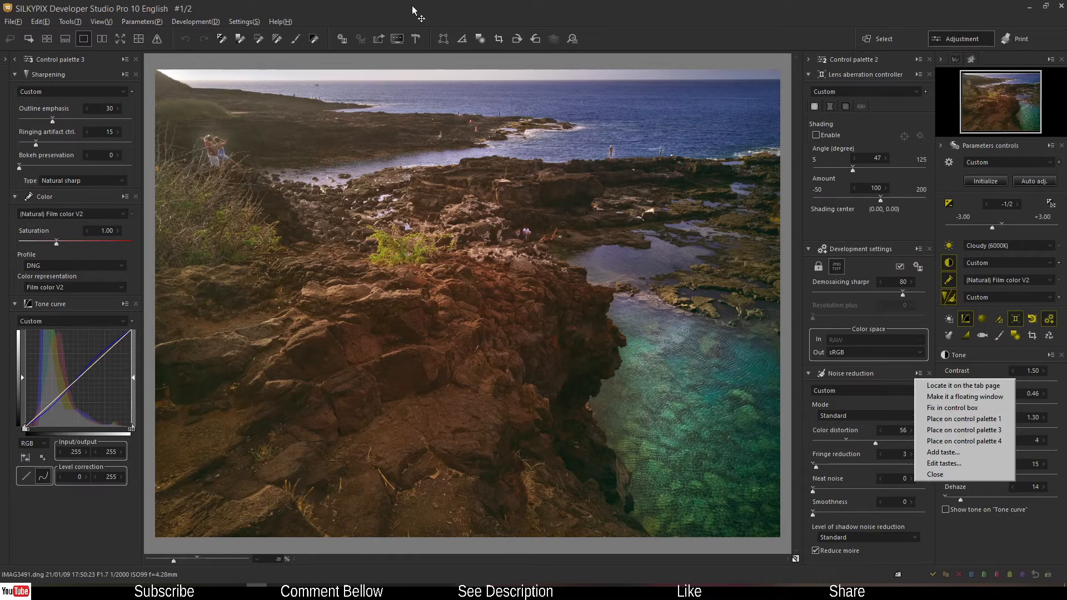
pyautogui.click(942, 376)
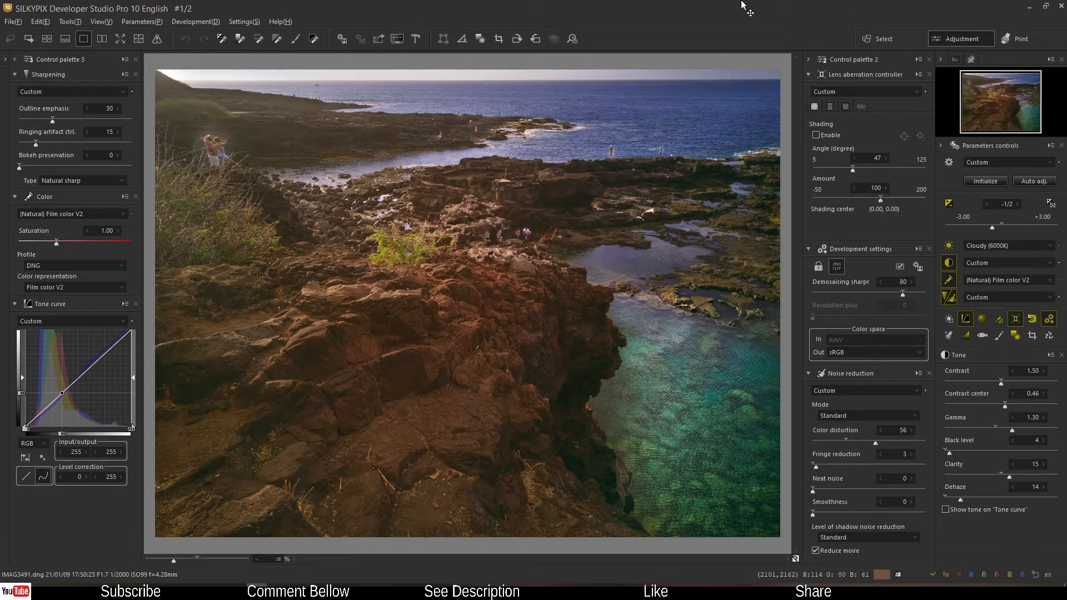
# Step: Review the available interface skins in the skin selection, keep Black, and close the dialog
pyautogui.click(417, 40)
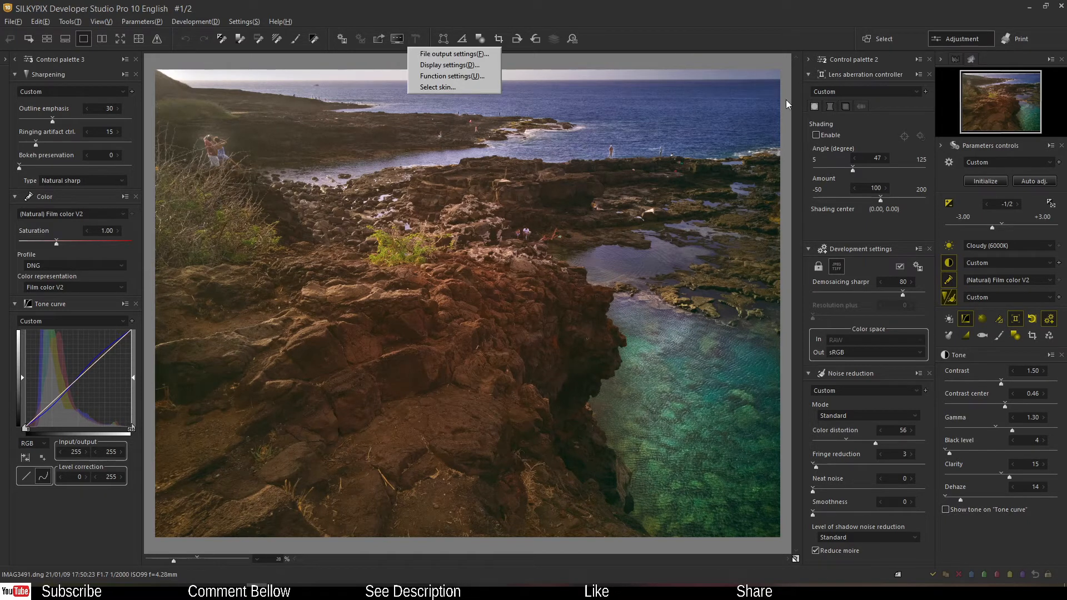
pyautogui.click(832, 130)
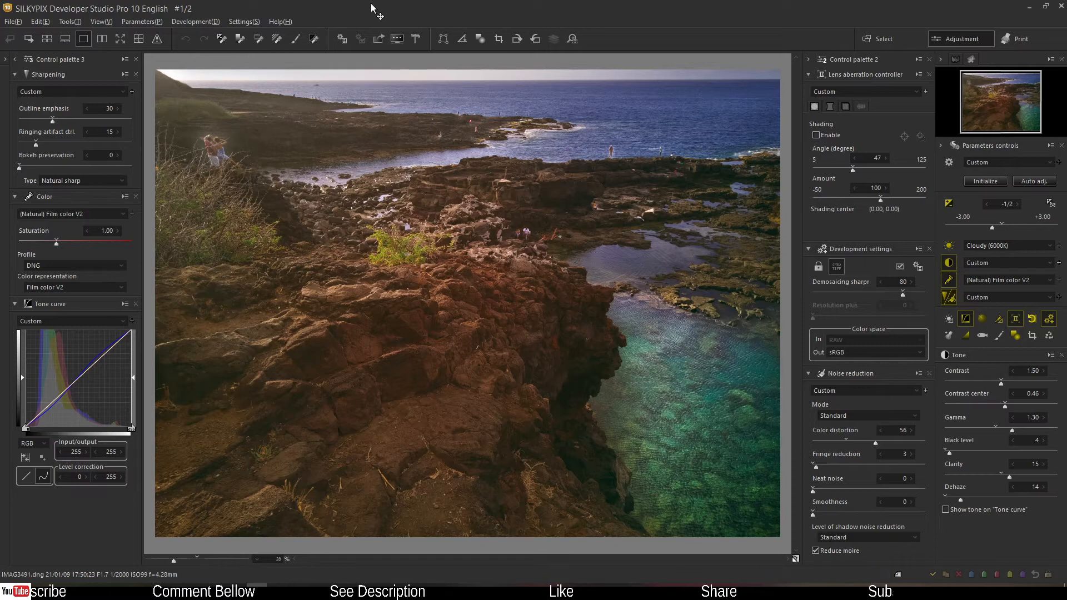
pyautogui.click(417, 40)
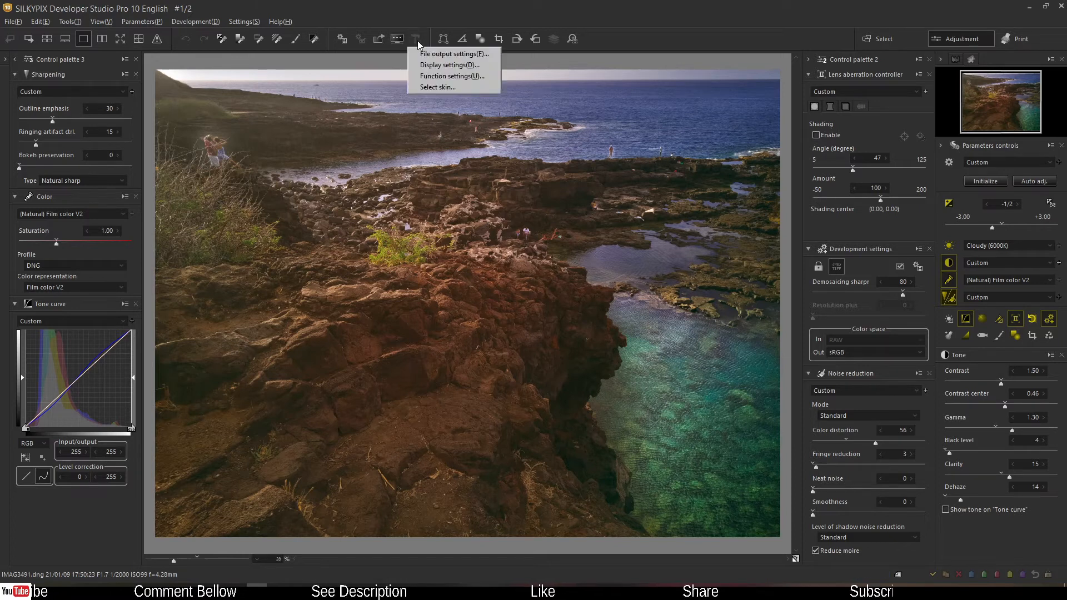
pyautogui.click(417, 39)
pyautogui.click(417, 39)
pyautogui.click(422, 88)
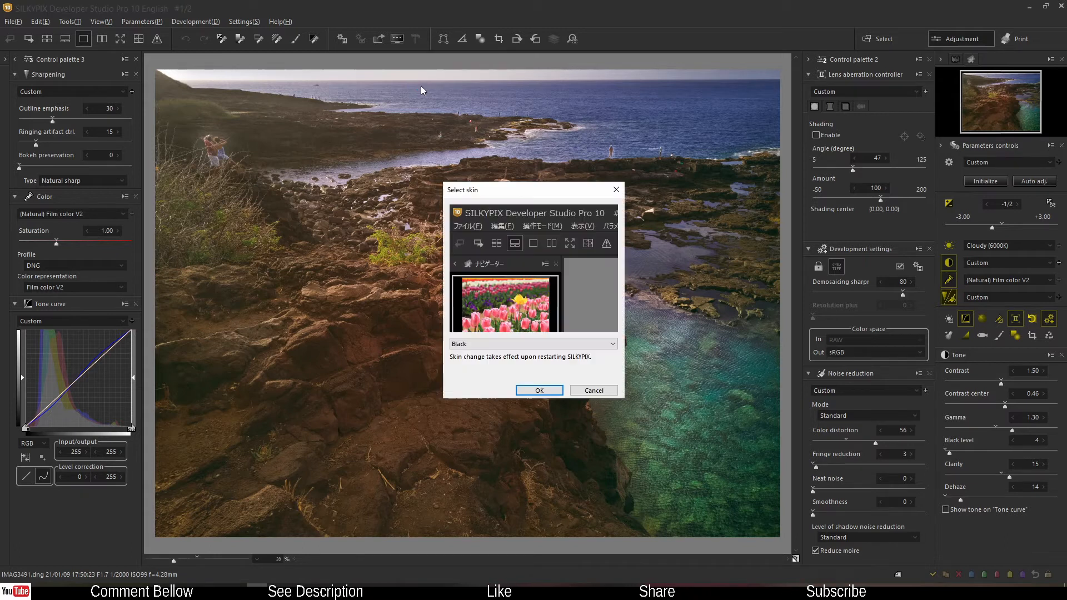
pyautogui.click(492, 345)
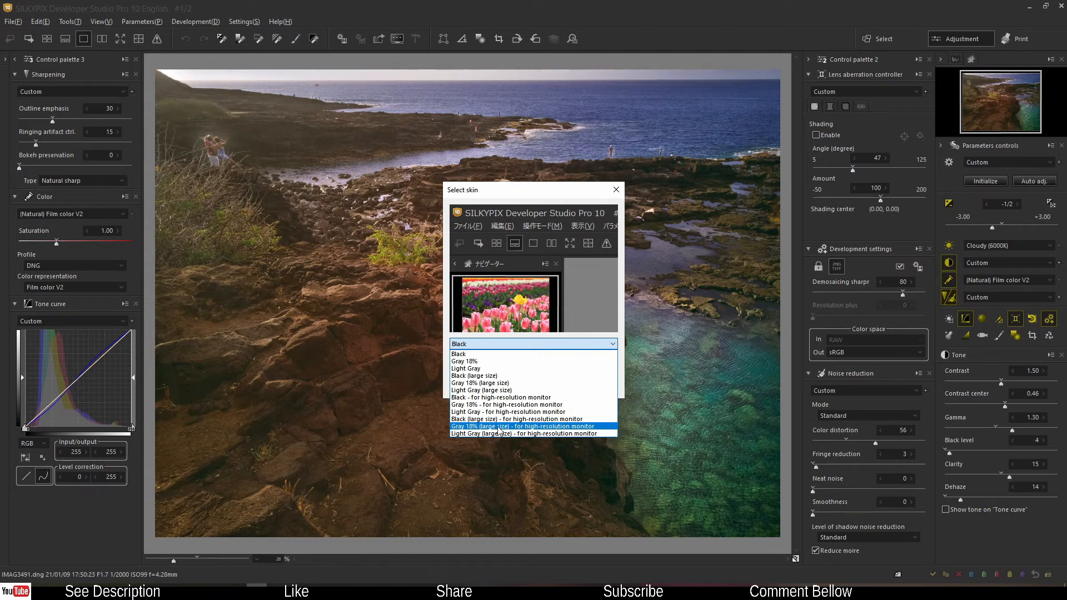
pyautogui.click(483, 194)
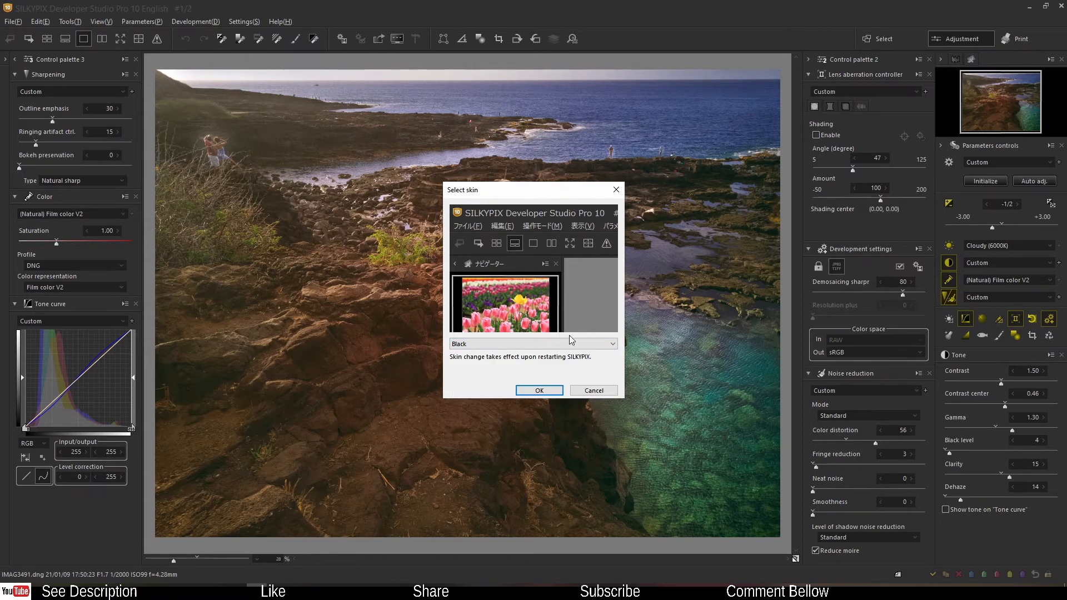
pyautogui.press('Return')
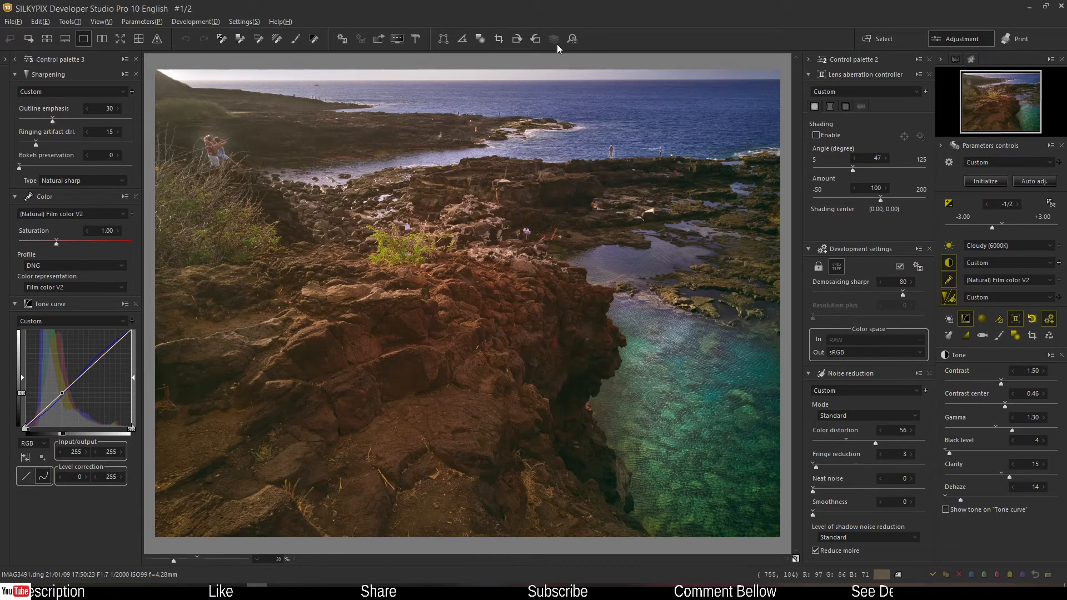
# Step: Examine the current and available items for customizing the Adjustment toolbar, including the separators, and cancel without changes
pyautogui.rightClick(608, 44)
pyautogui.click(623, 75)
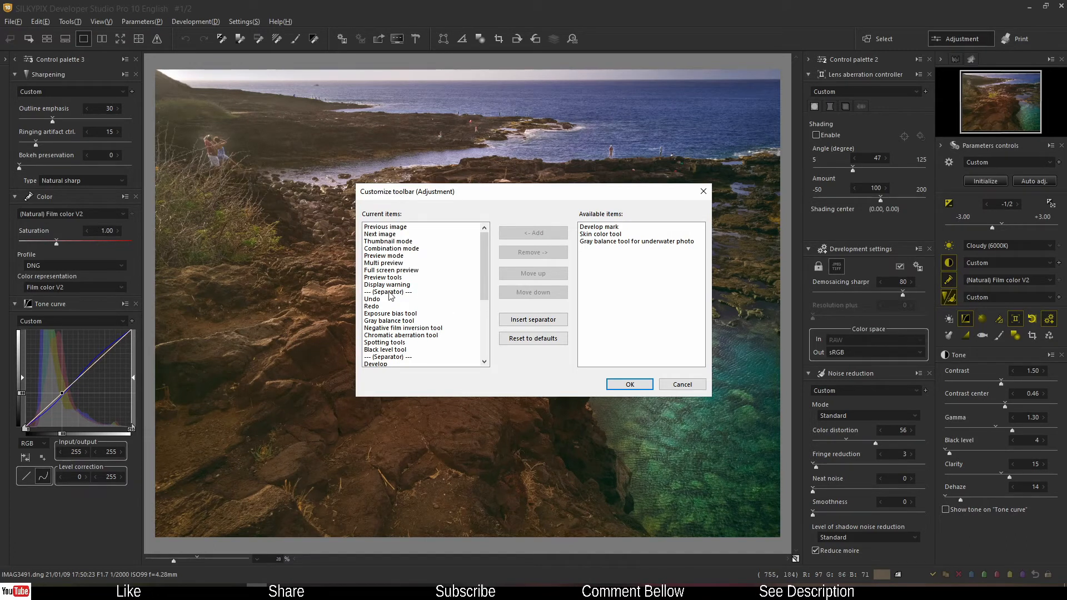
pyautogui.click(382, 358)
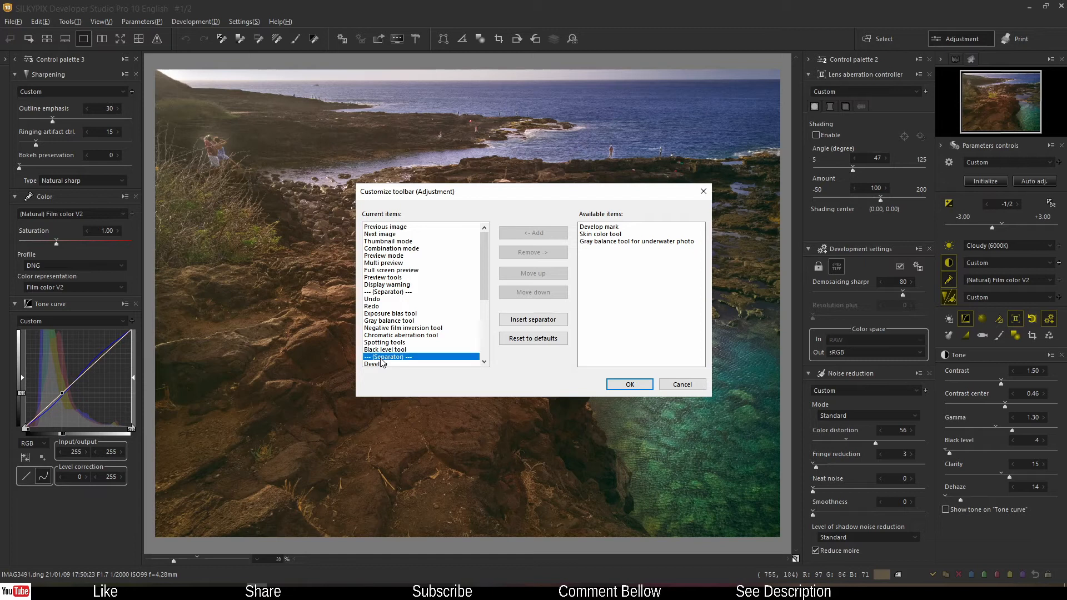
pyautogui.click(388, 291)
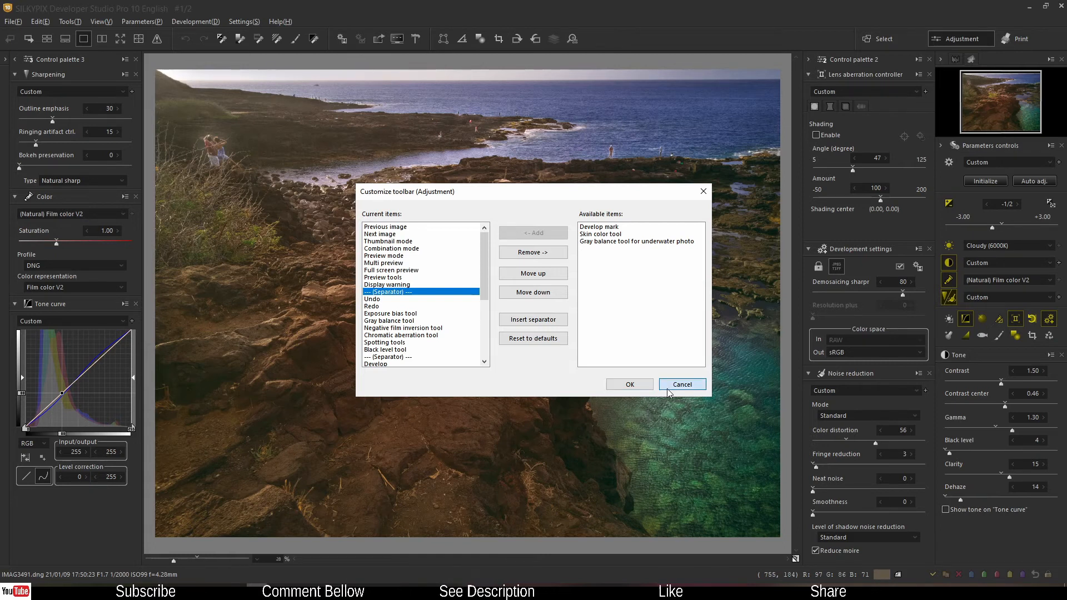
pyautogui.click(681, 385)
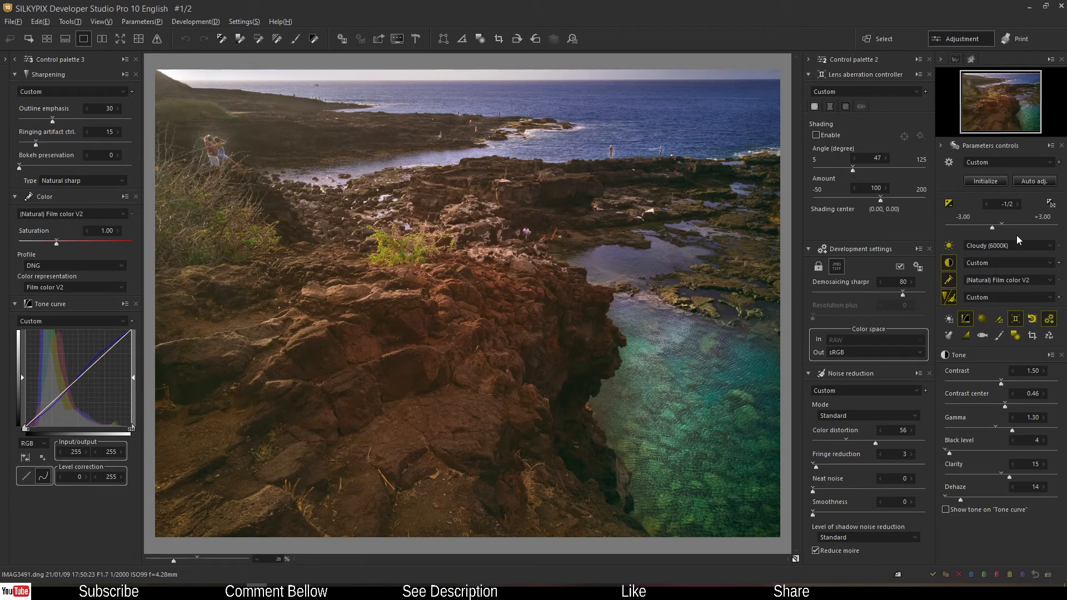
# Step: Show the file information pane briefly, hide it again, and collapse control palette 3
pyautogui.click(5, 59)
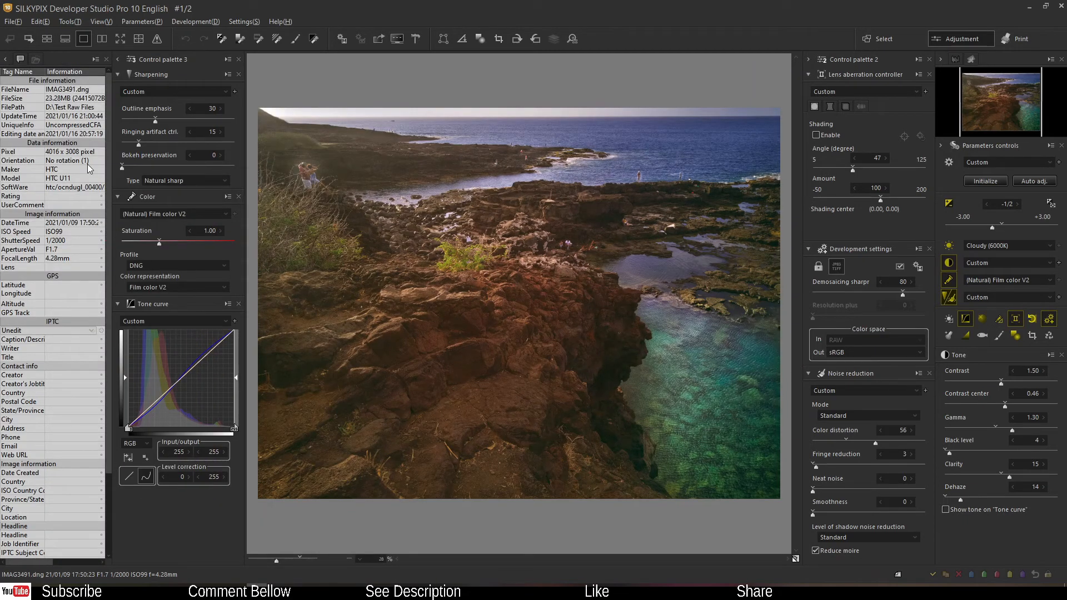
pyautogui.click(7, 59)
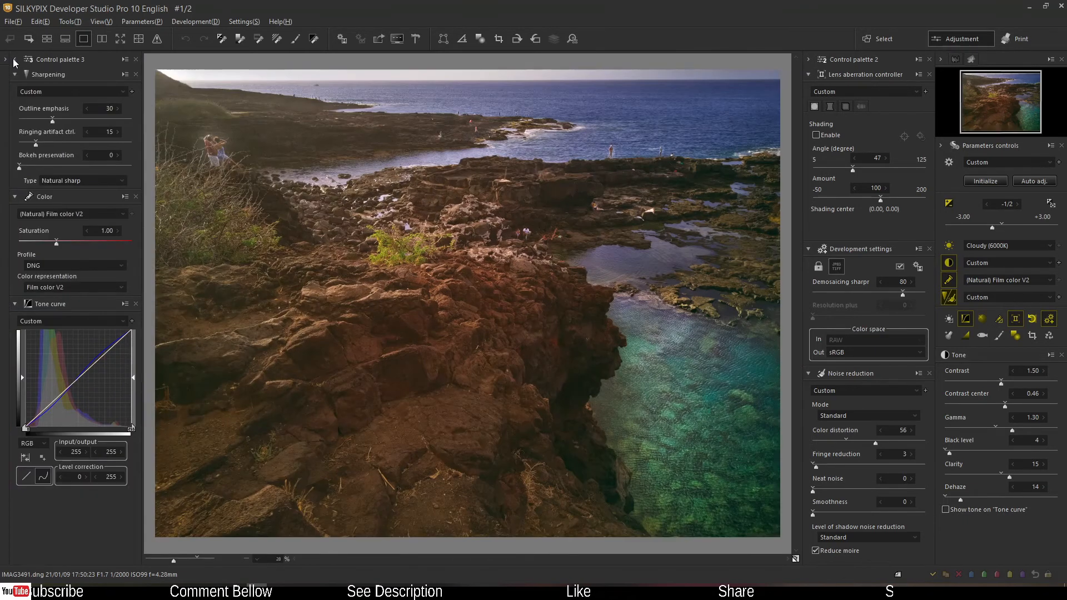
pyautogui.click(15, 60)
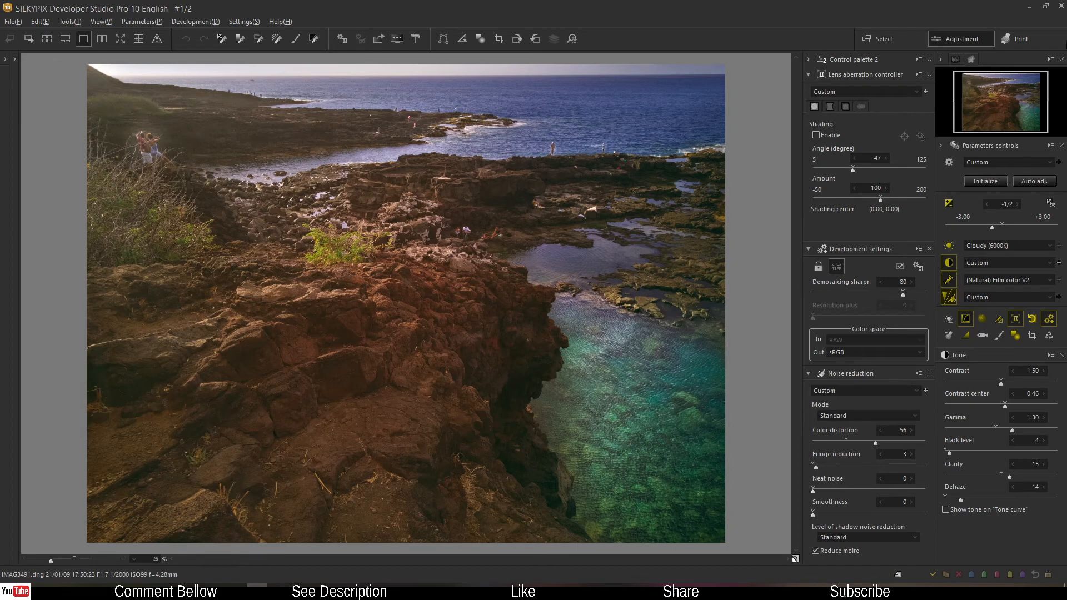
# Step: Switch between the navigator and the histogram above the parameter controls, leaving the histogram shown
pyautogui.click(956, 58)
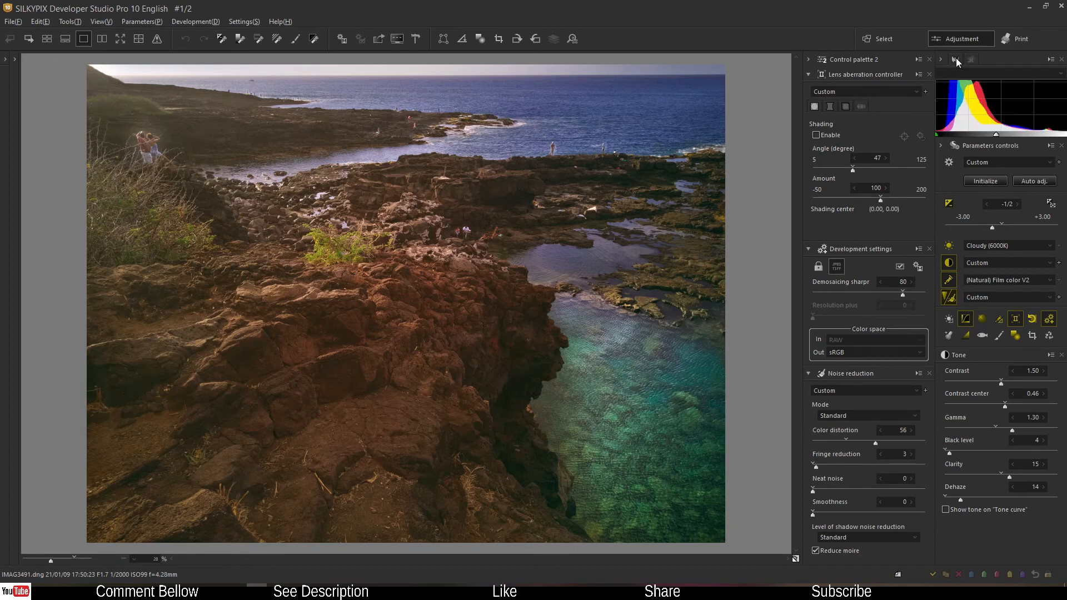
pyautogui.click(969, 61)
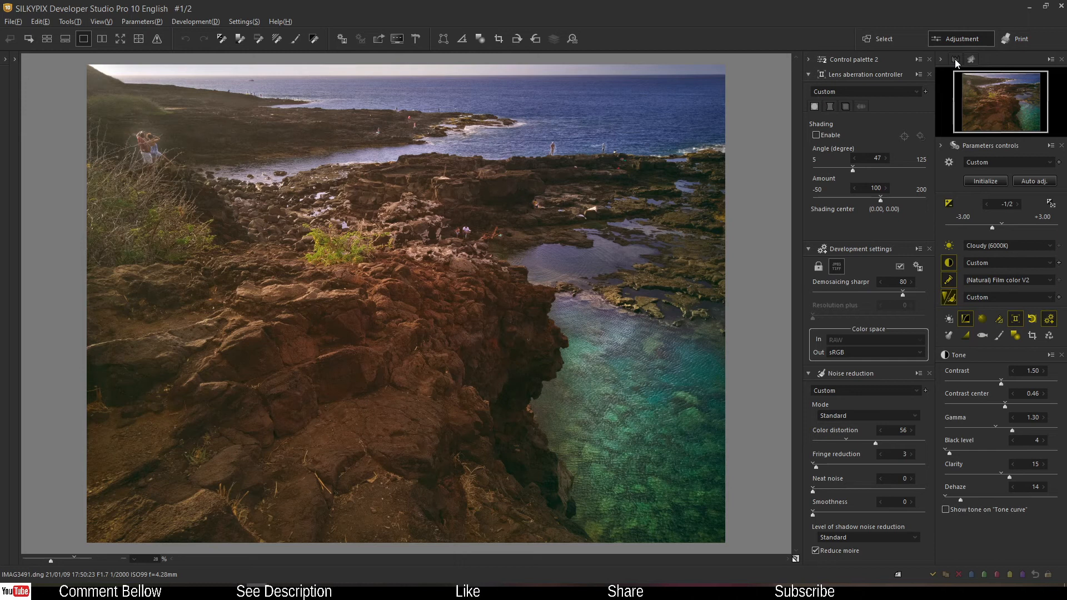
pyautogui.click(955, 59)
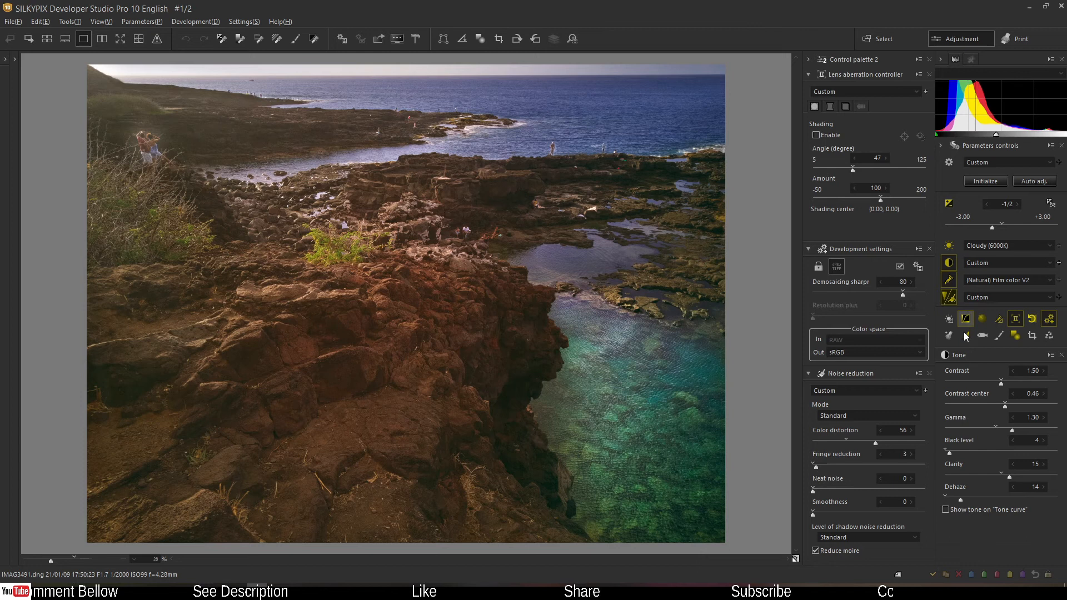
# Step: Open the partial correction tool and show the navigator in place of the histogram above the parameter controls
pyautogui.click(1016, 332)
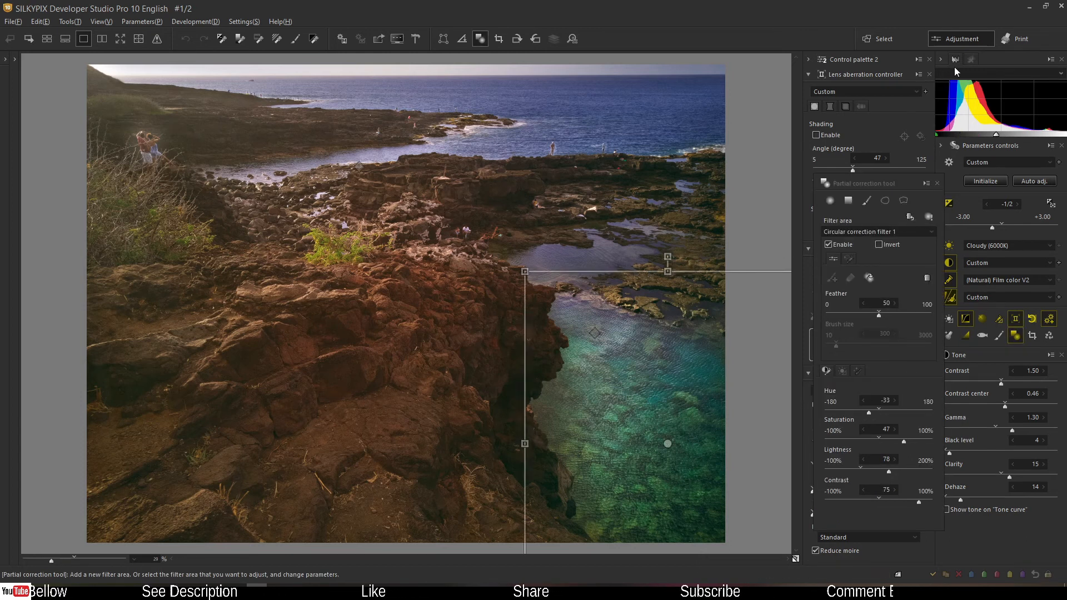
pyautogui.click(971, 59)
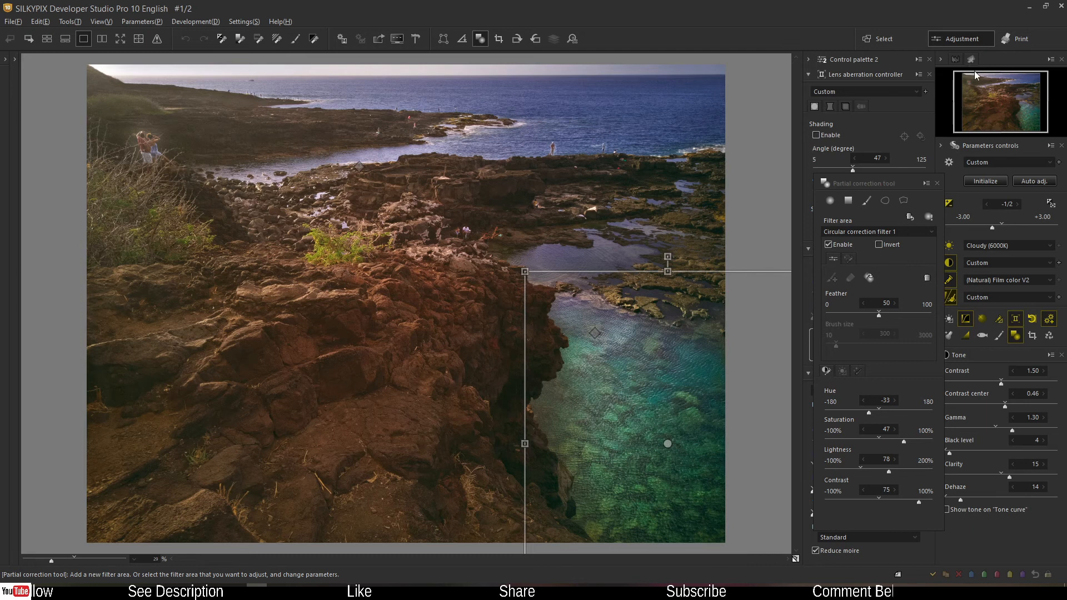
# Step: Demonstrate zooming from the navigator by enlarging the photo to 100% and reducing the magnification again
pyautogui.click(987, 101)
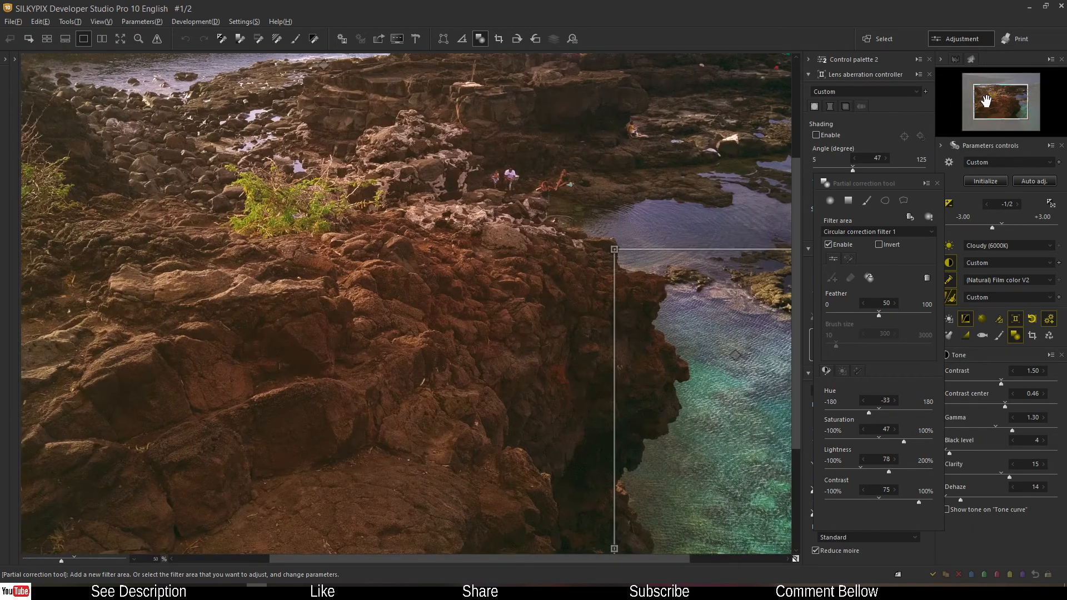
pyautogui.click(987, 101)
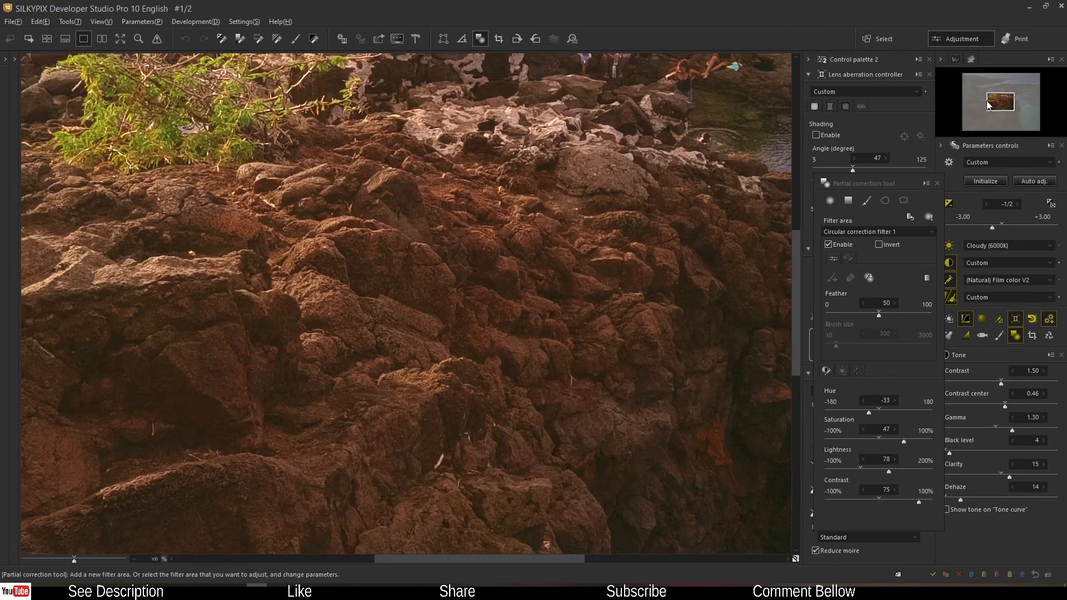
pyautogui.scroll(-1, 988, 104)
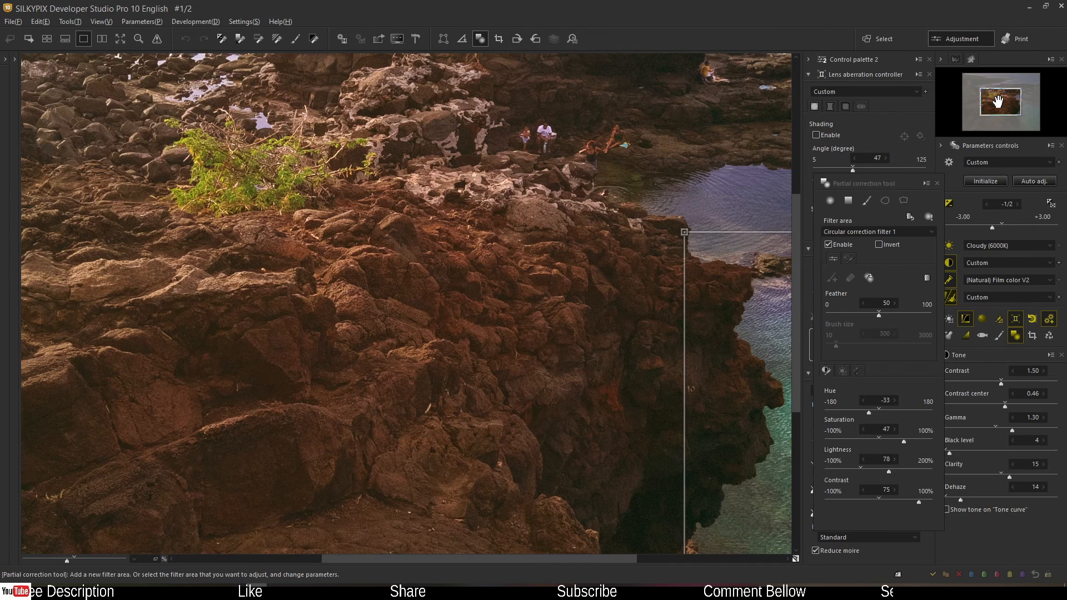
pyautogui.scroll(-1, 999, 100)
pyautogui.scroll(-2, 999, 100)
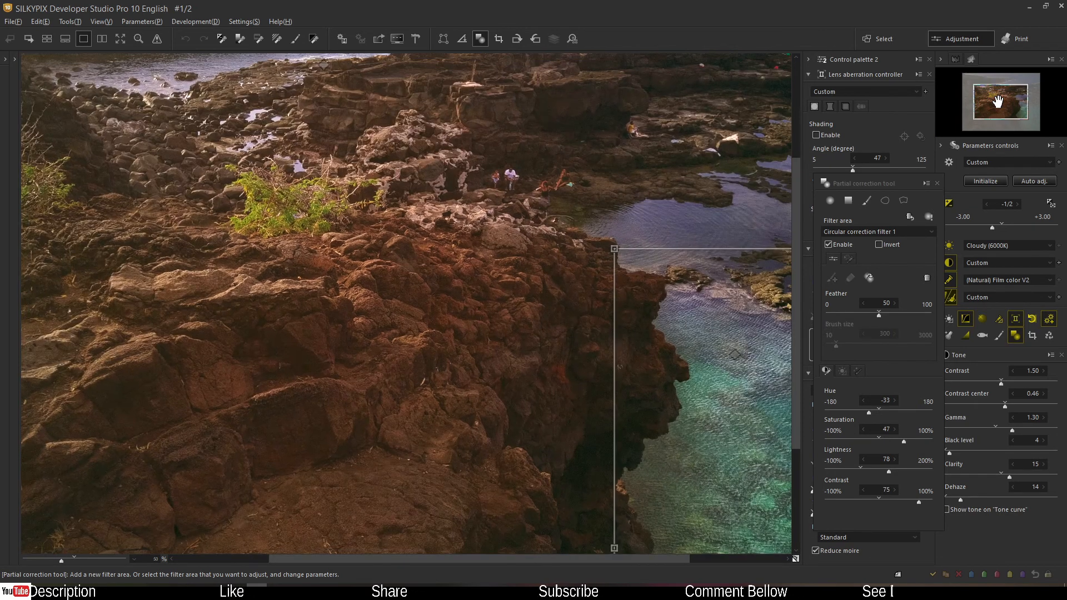